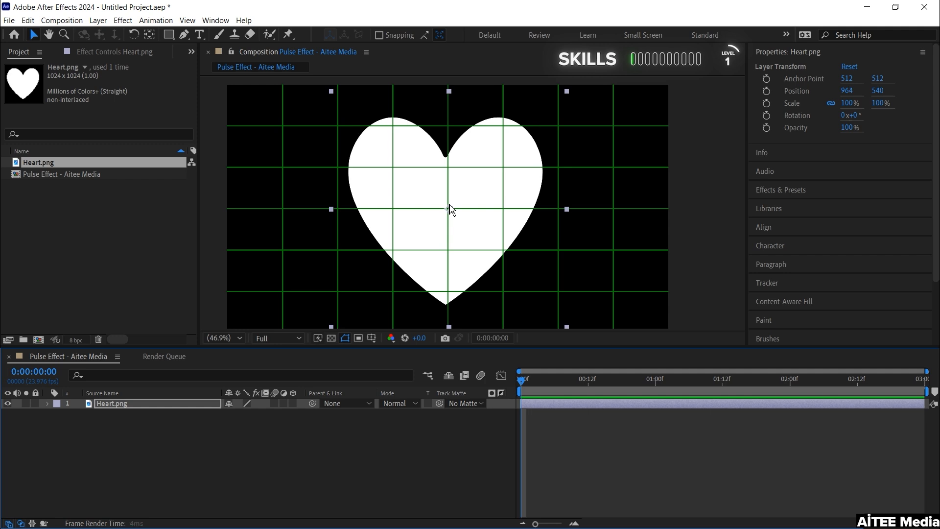
Shift the heart image horizontally to position 972, 540 so its notch meets the central grid line, and hide the grid
key(Right)
key(Right)
key(Right)
key(Right)
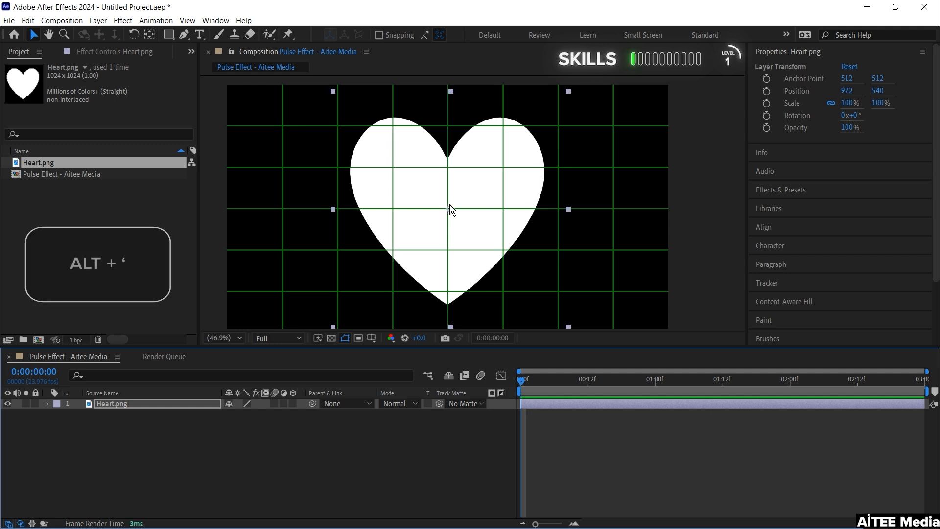
key(alt+apostrophe)
Set the Heart.png layer's opacity to 50% and deselect the layer
key(t)
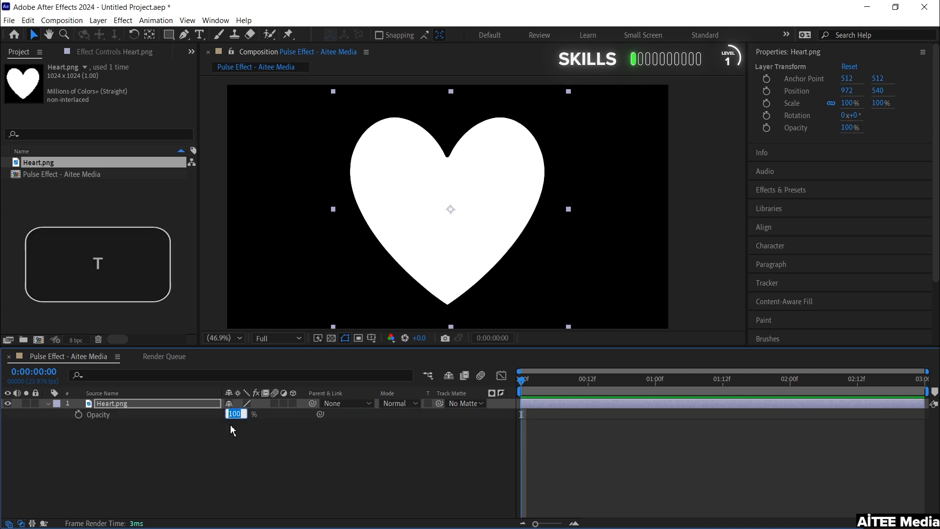
text(50)
key(Return)
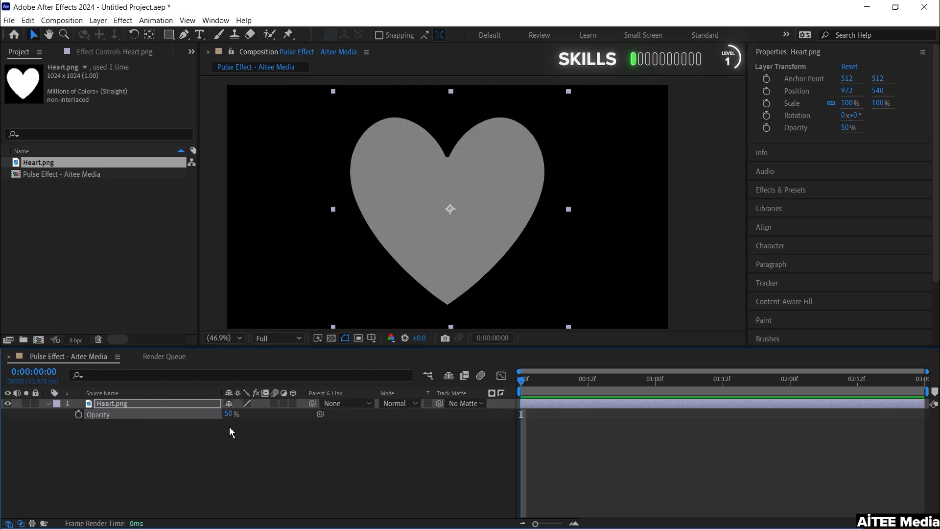
click(224, 442)
Trace the heart image with the Pen tool as a closed path, starting and ending at the top notch
click(185, 36)
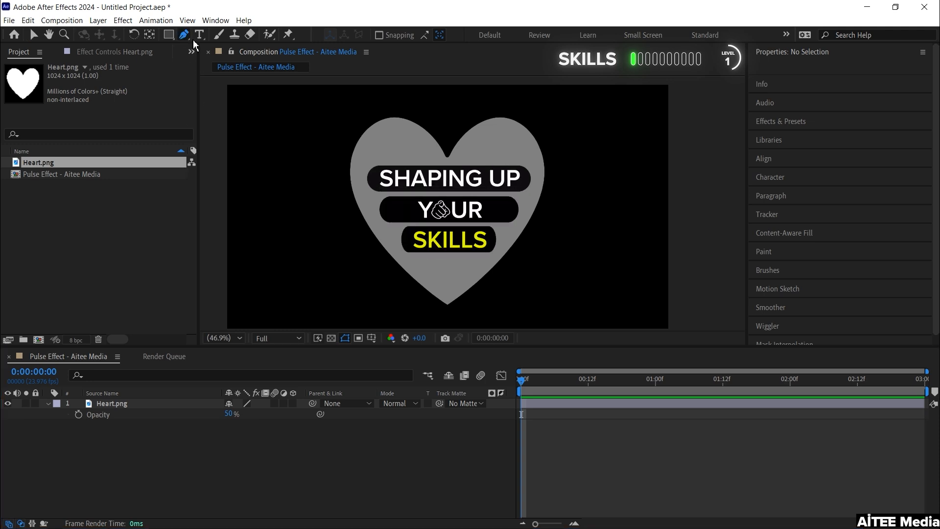
click(447, 156)
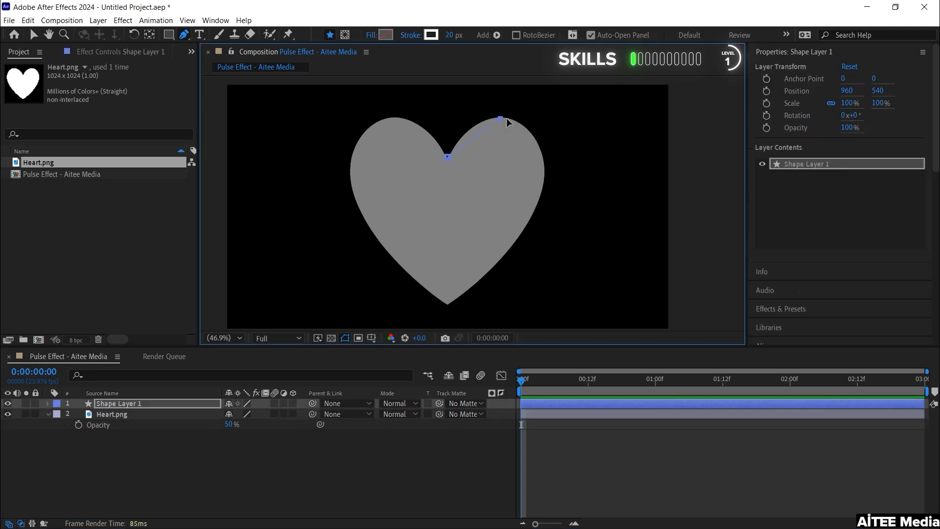
click(500, 119)
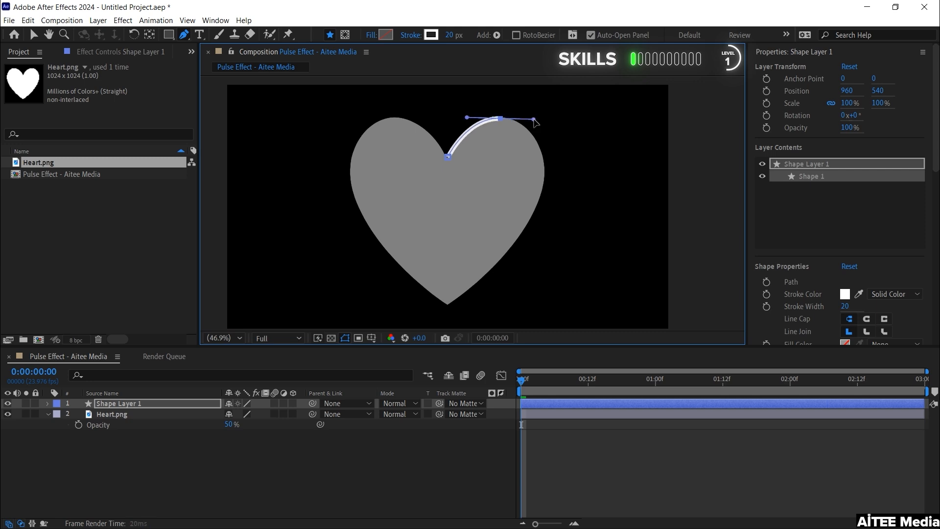
drag(544, 164, 545, 174)
drag(448, 303, 550, 216)
drag(351, 167, 350, 137)
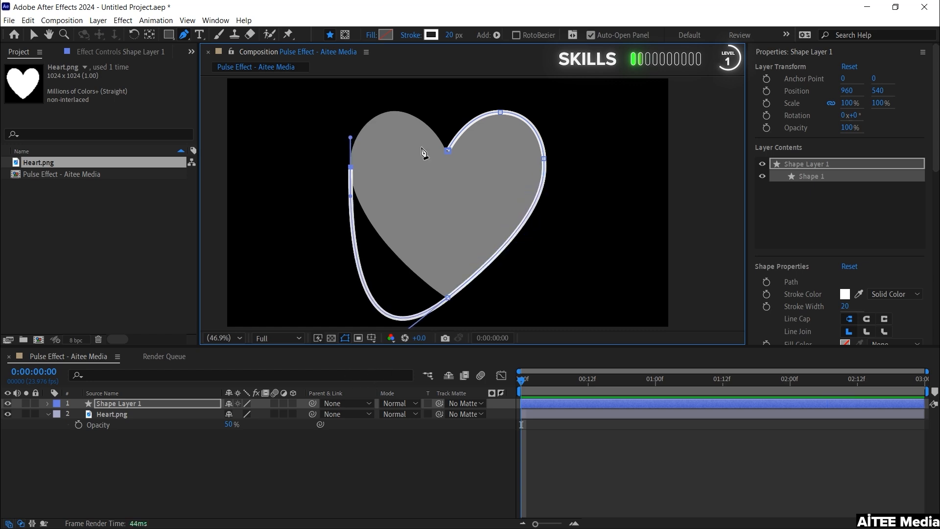
drag(395, 111, 425, 111)
click(447, 150)
Shorten and level the curve handles at the heart path's bottom tip so the lower edges follow the image
drag(444, 329, 434, 257)
key(v)
click(426, 281)
drag(317, 318, 397, 238)
drag(549, 234, 441, 237)
drag(436, 142, 453, 199)
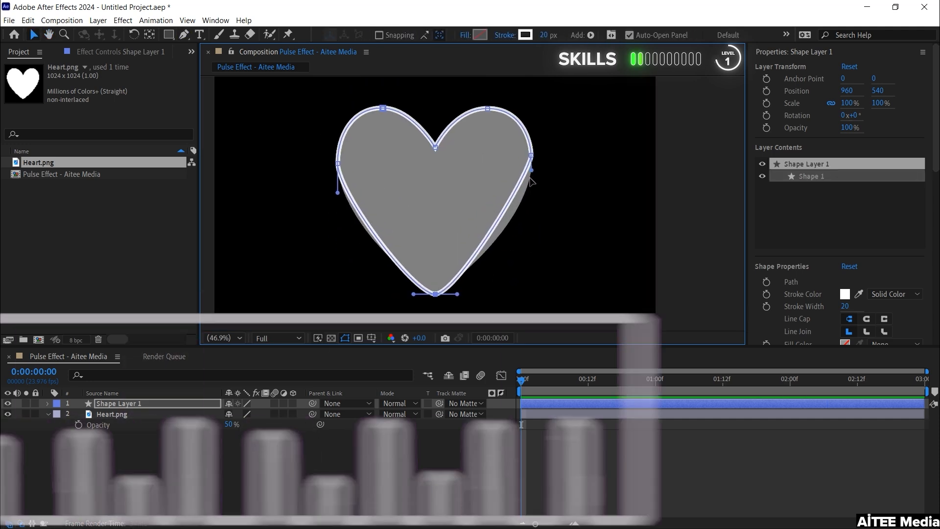
Adjust the side and bottom-tip handles of the heart path so both lower edges match the image symmetrically
drag(531, 170, 527, 211)
drag(337, 193, 346, 221)
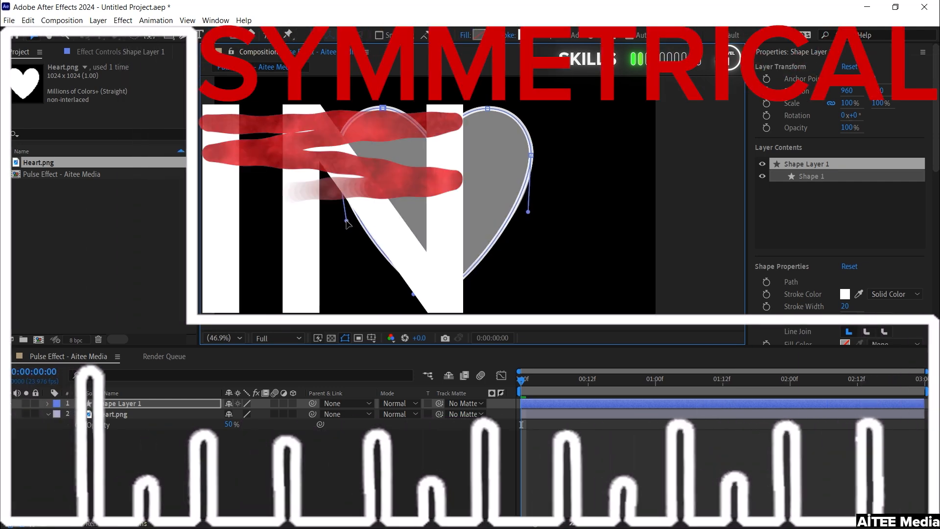
drag(413, 293, 449, 293)
drag(528, 211, 527, 223)
drag(347, 220, 345, 222)
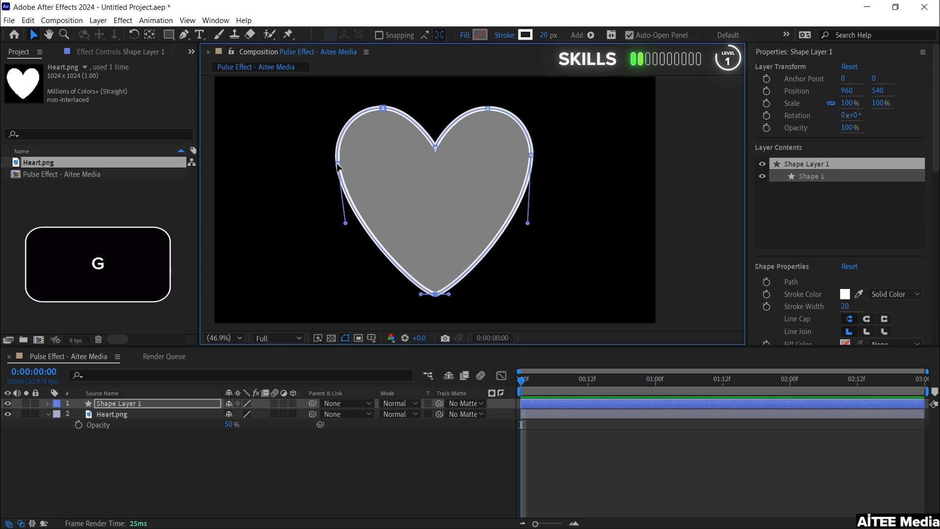
Refine the heart path's right lobe by adjusting the handles of its side and top vertices with the Pen tool
click(445, 468)
click(532, 145)
key(g)
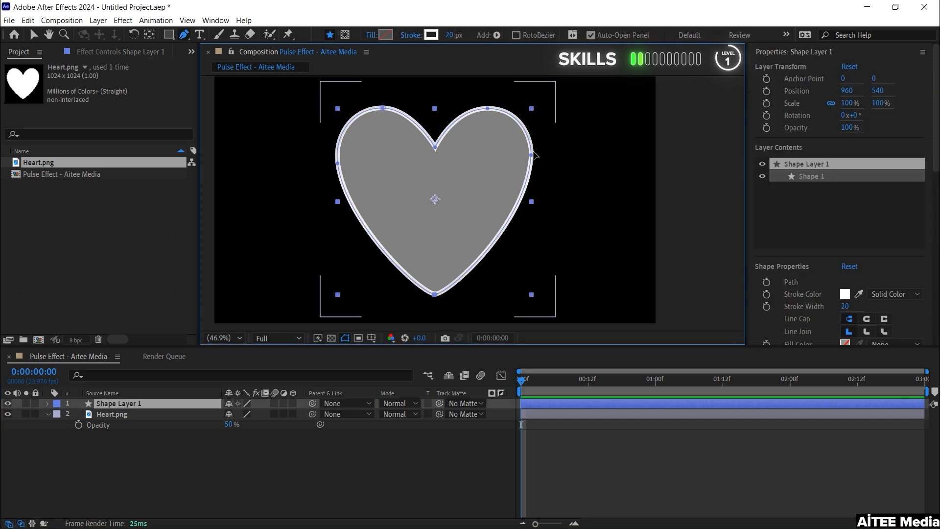
click(531, 155)
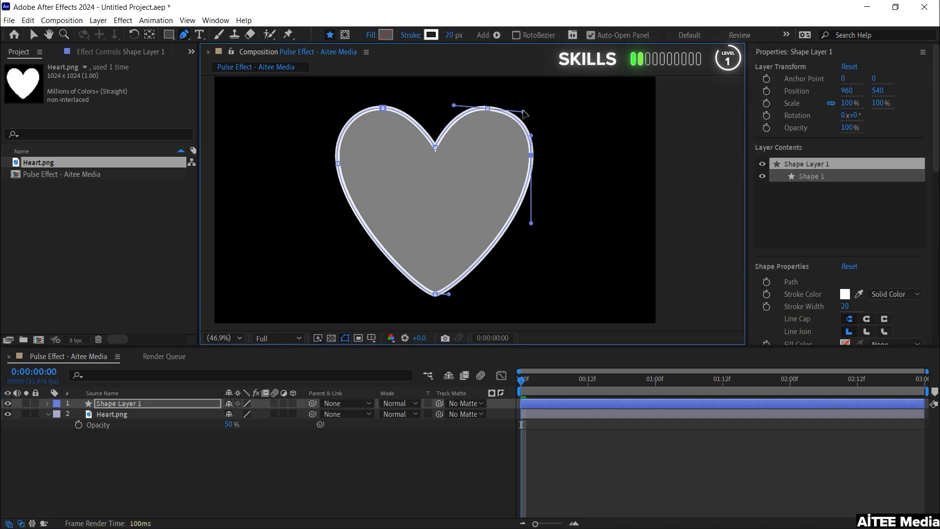
drag(516, 107, 516, 108)
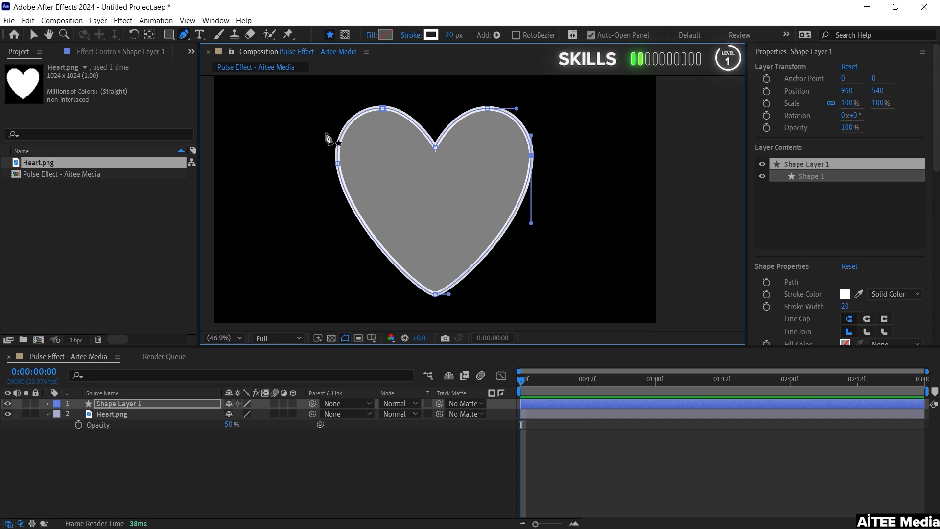
Delete the Heart.png reference layer from the composition
click(348, 449)
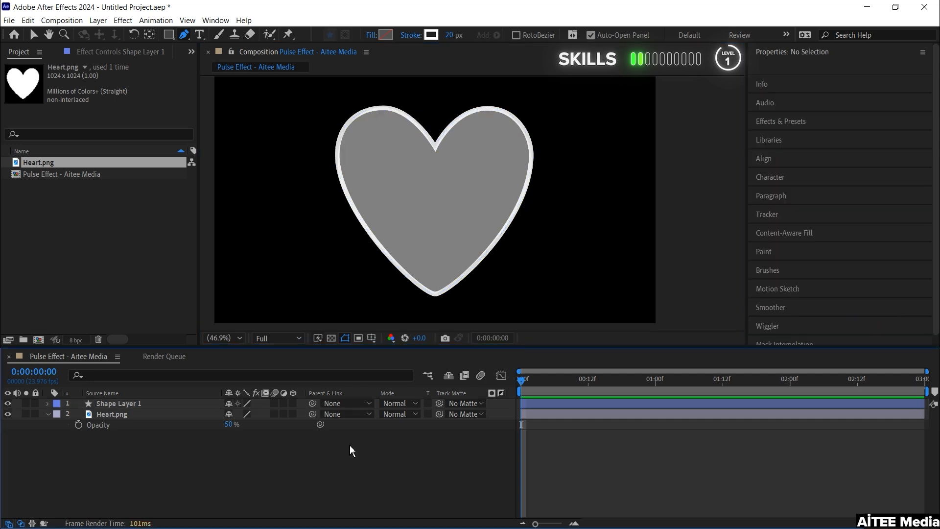
click(111, 414)
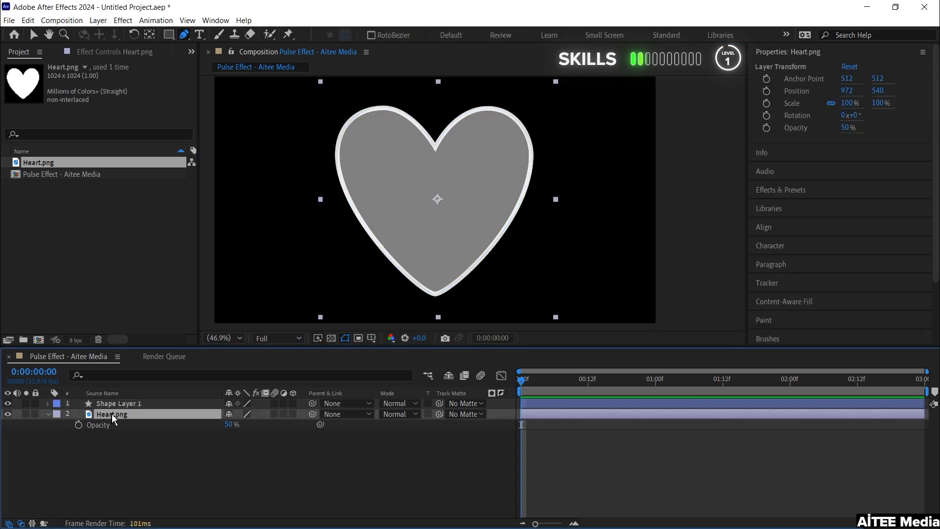
key(Delete)
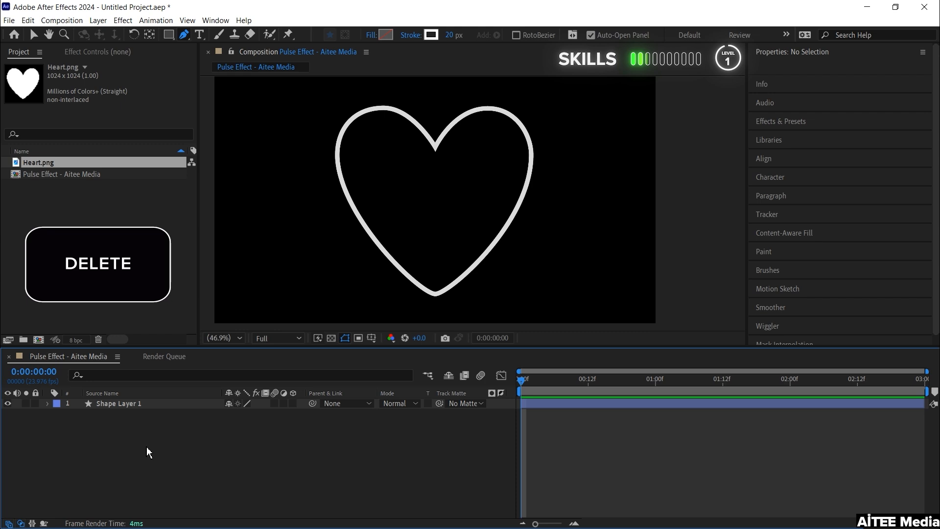
Rename the traced shape layer as Heart
click(140, 404)
key(Return)
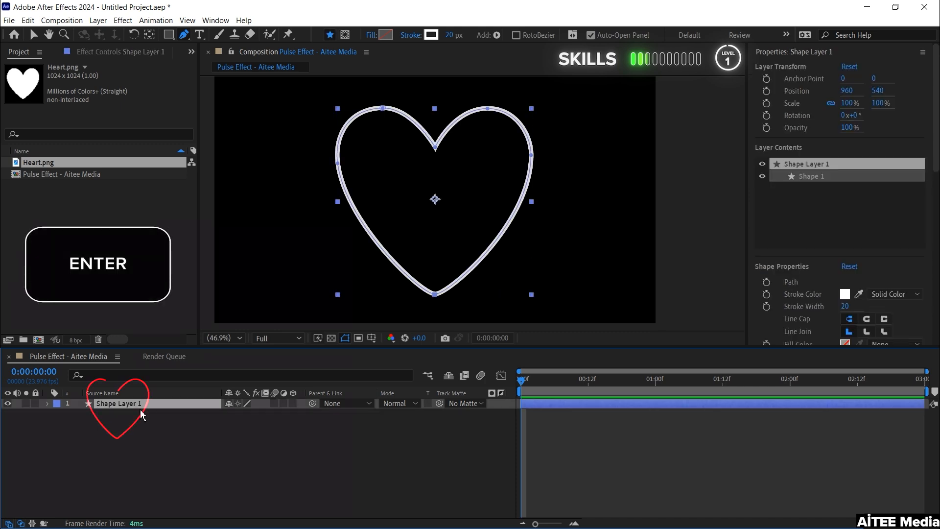
text(Heart)
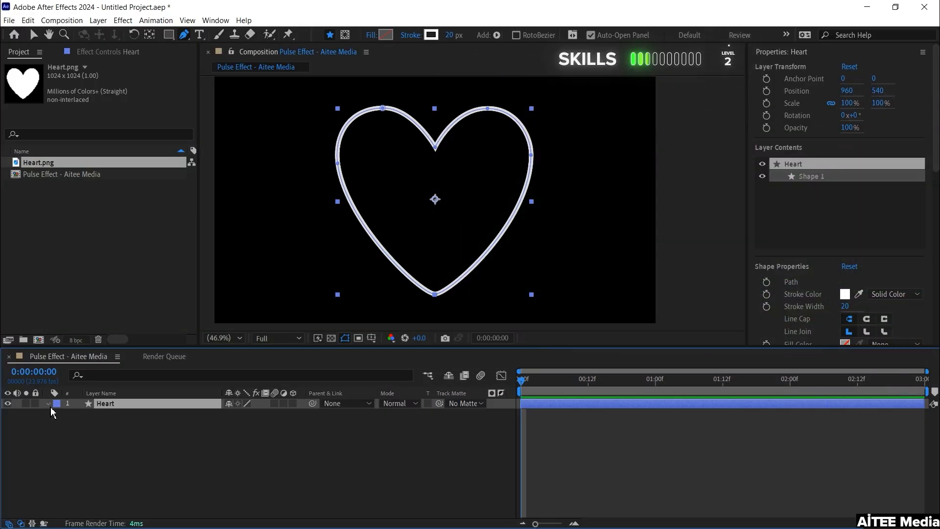
Add Trim Paths to the Heart layer and expand its properties
click(48, 403)
click(299, 415)
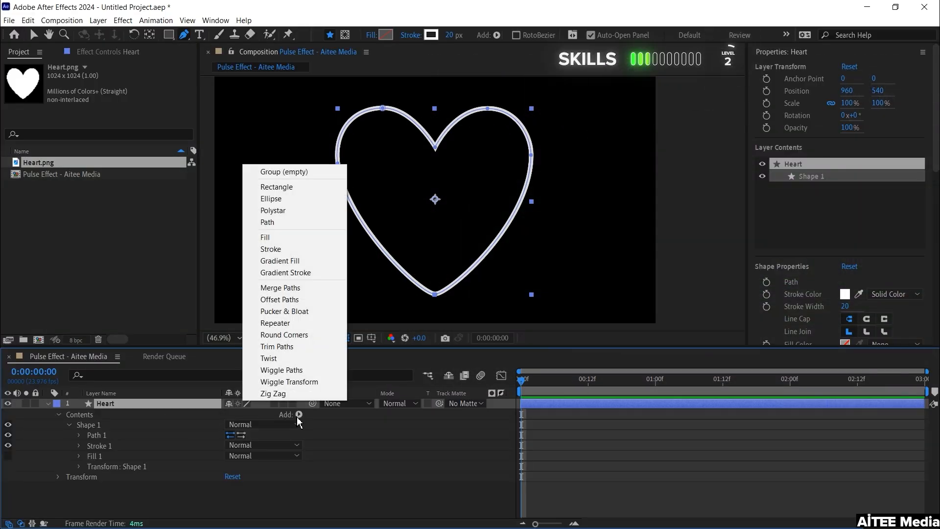
click(275, 346)
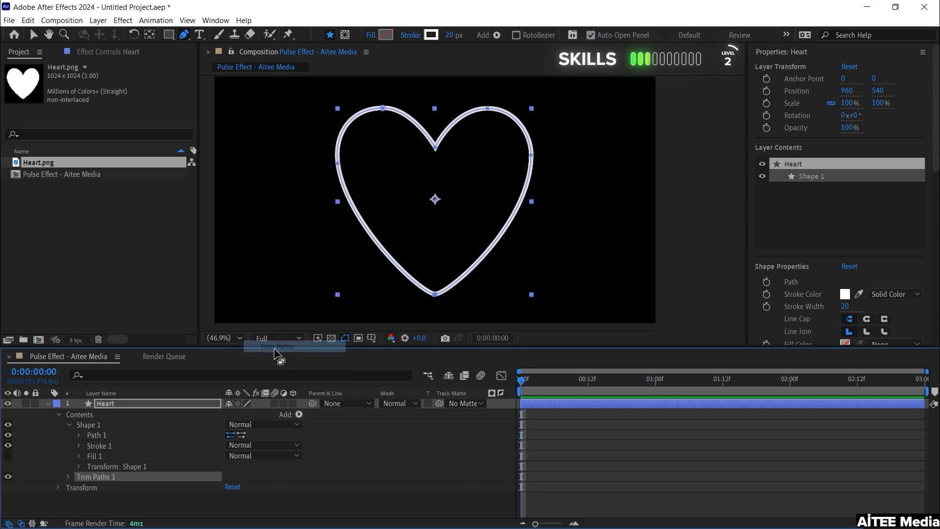
click(69, 476)
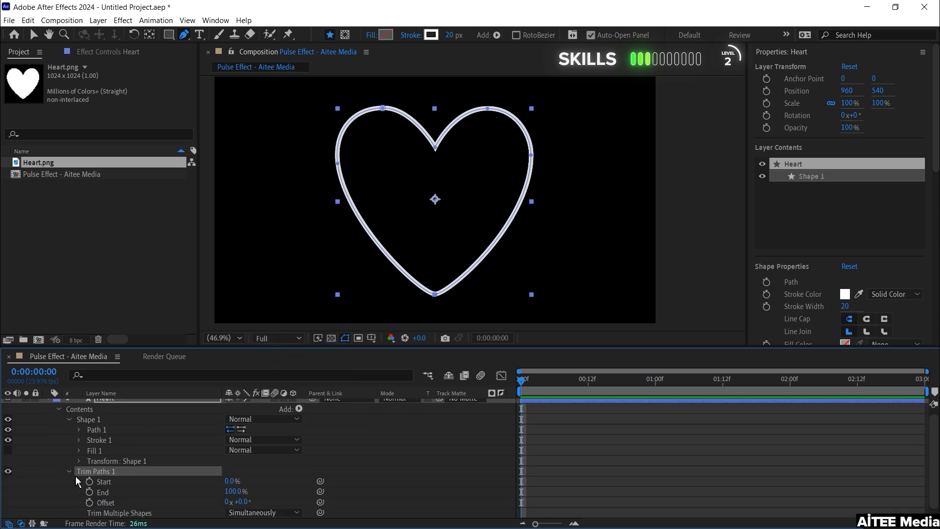
Keyframe the Trim Paths Start from 100% at 0:00:00:00 to 0% at 0:00:01:00
click(90, 481)
drag(230, 482, 492, 468)
drag(565, 380, 650, 383)
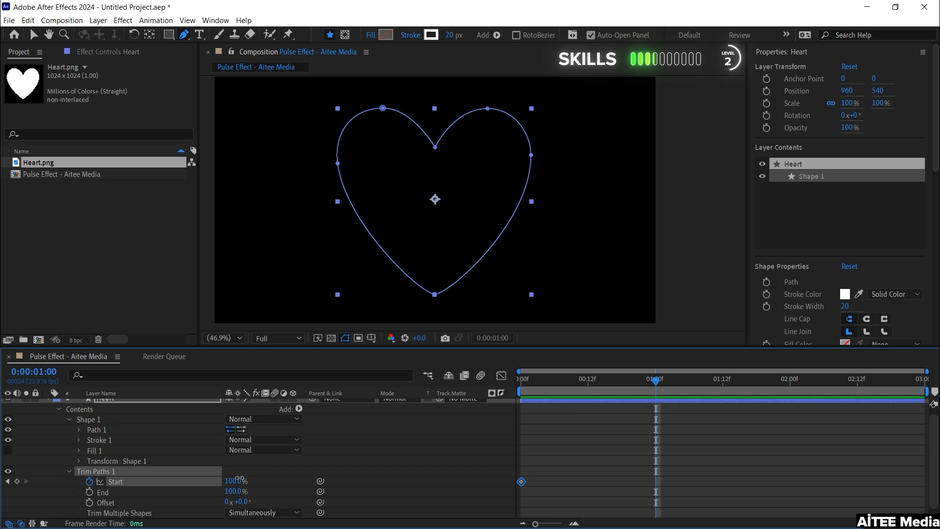
key(Return)
Apply Easy Ease to both Trim Paths Start keyframes and reshape their speed curve in the Graph Editor
drag(699, 446, 502, 508)
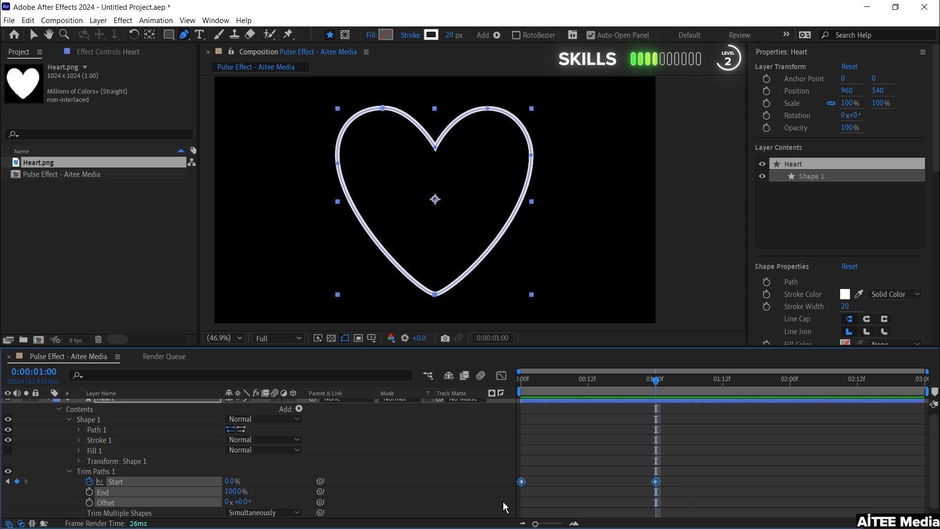
key(F9)
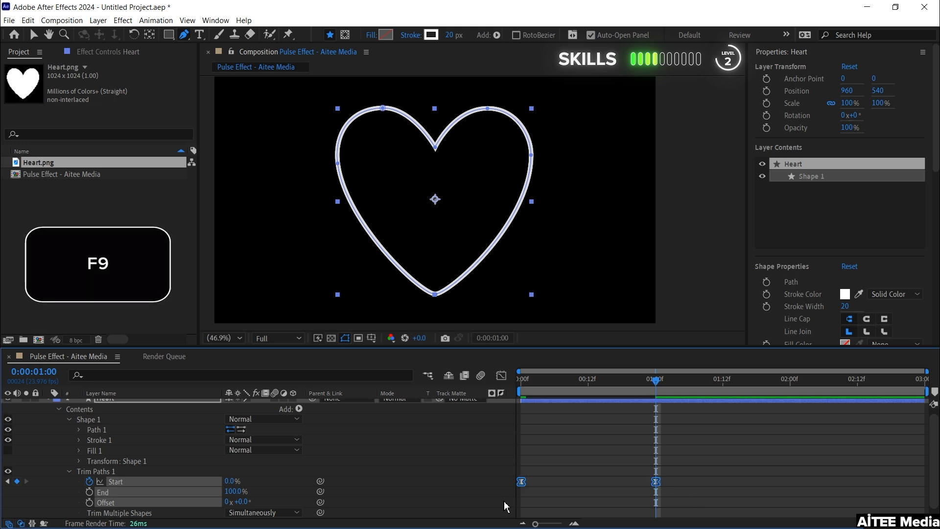
click(500, 375)
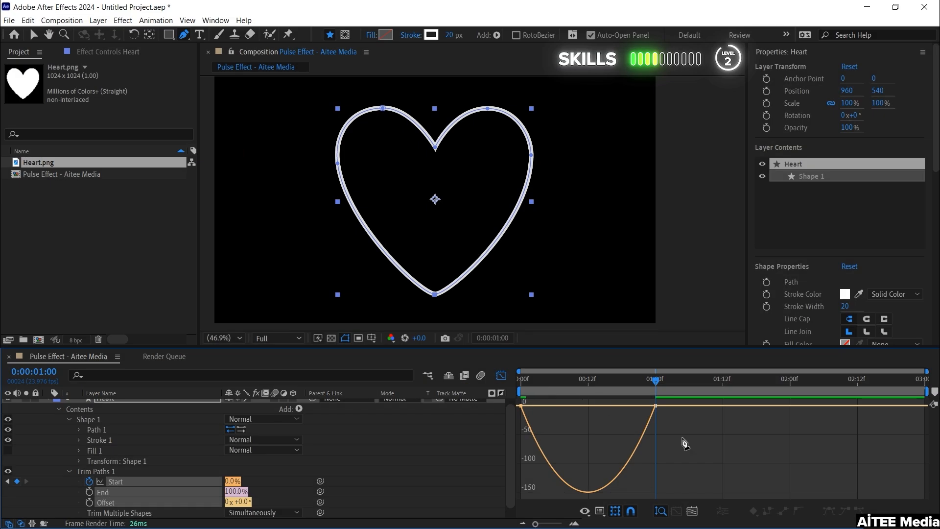
drag(571, 418, 614, 412)
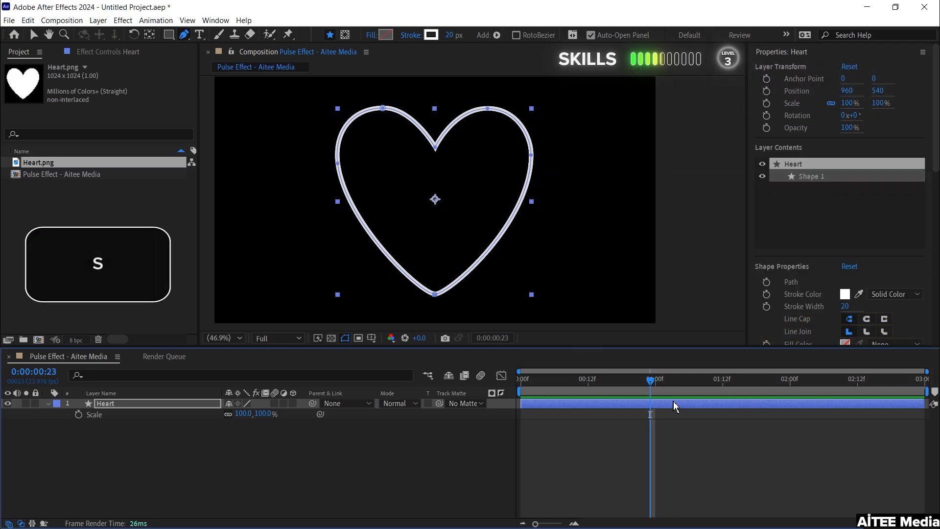
Add a Scale keyframe of 100% to the Heart layer at 0:00:00:23
click(78, 415)
key(ctrl+Right)
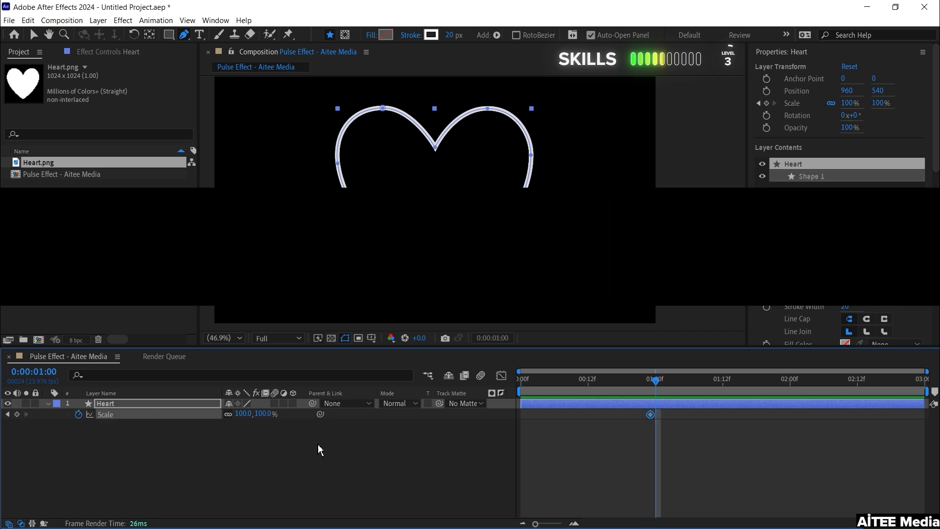
key(ctrl+Left)
key(ctrl+Left)
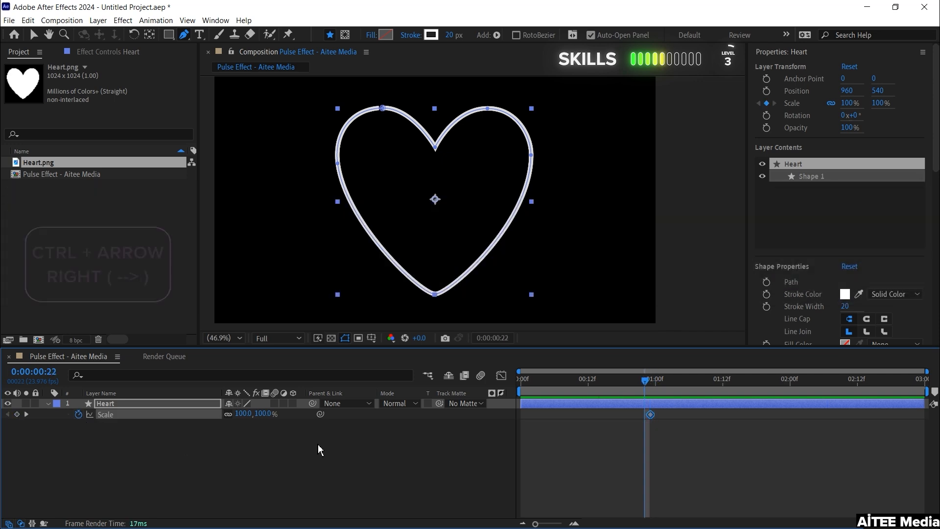
key(ctrl+Right)
key(ctrl+Right)
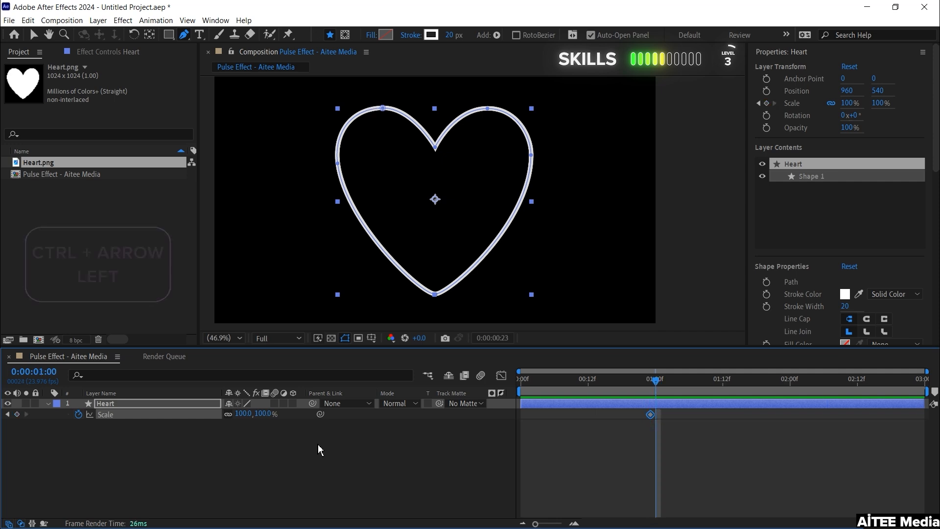
key(ctrl+Left)
key(ctrl+Right)
key(ctrl+Right)
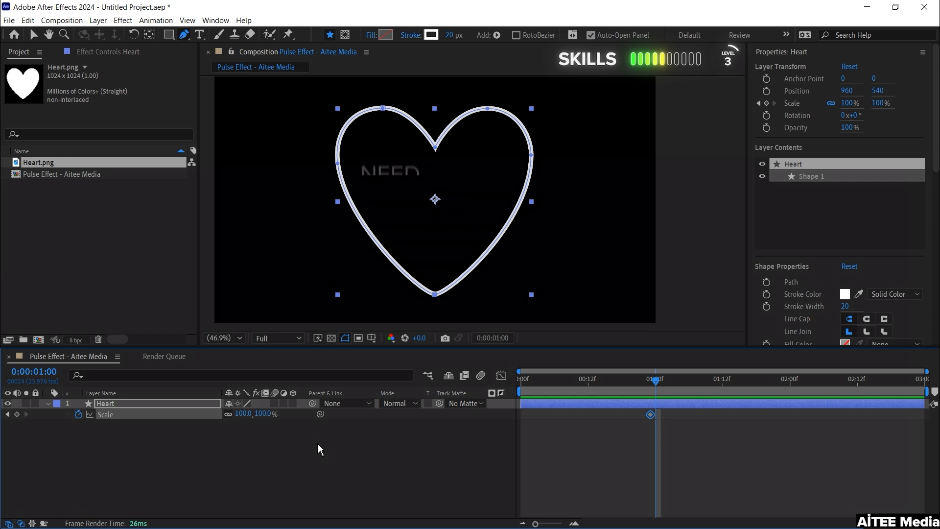
Set the vertex at the heart's top notch as the first vertex of the path
right_click(433, 149)
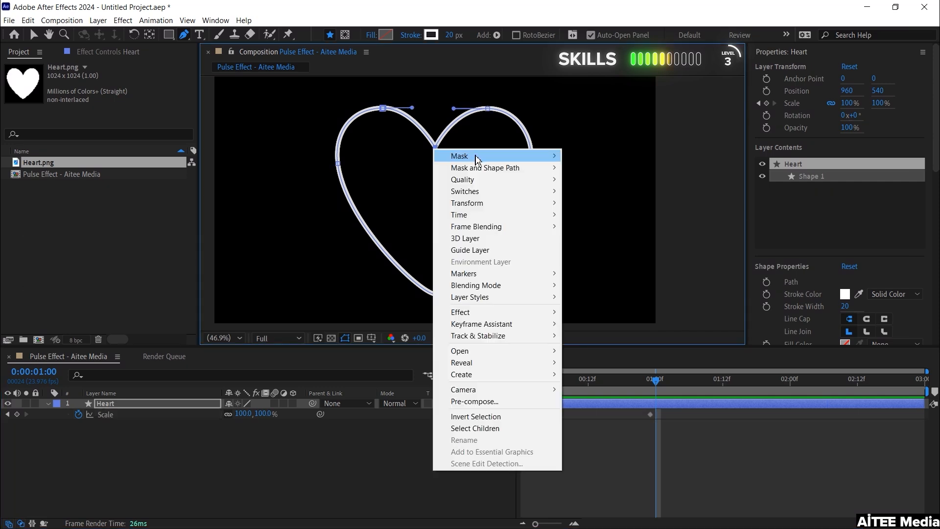
mouse_move(487, 169)
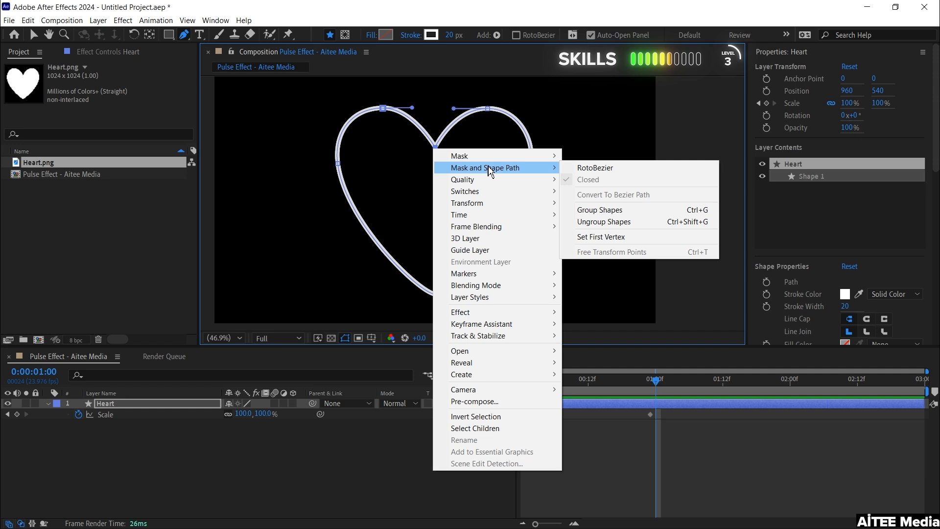
click(647, 237)
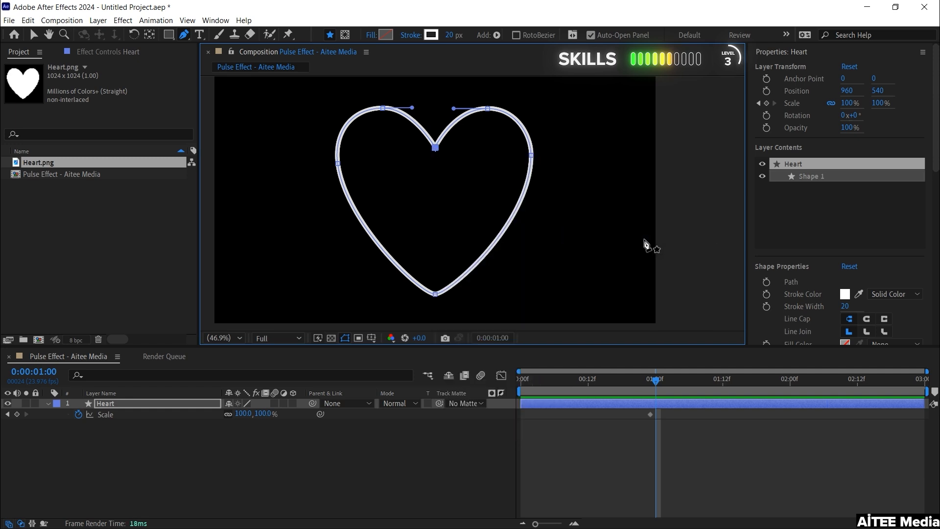
Add a Scale keyframe of 90% to the Heart layer at 0:00:01:01
mouse_move(658, 383)
mouse_down()
mouse_move(627, 381)
mouse_move(666, 380)
mouse_move(594, 380)
mouse_move(649, 377)
mouse_up()
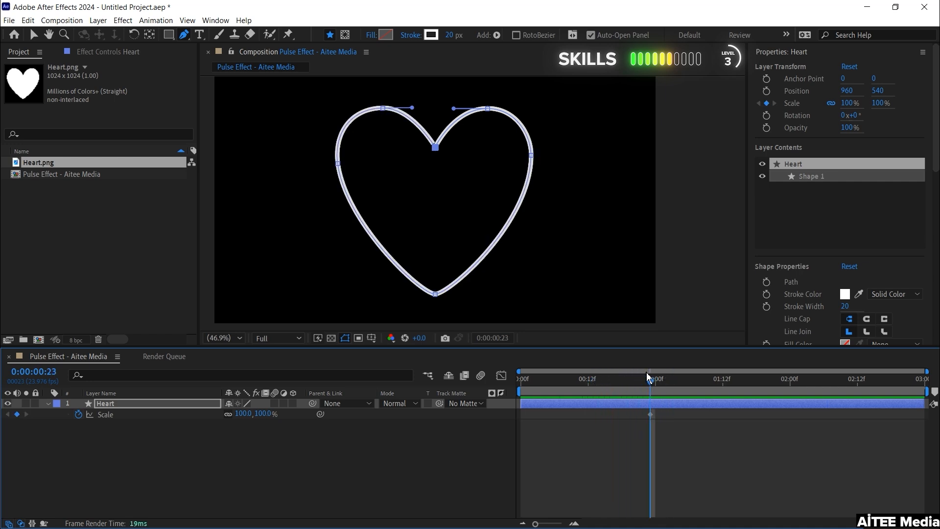
key(ctrl+Right)
key(ctrl+Right)
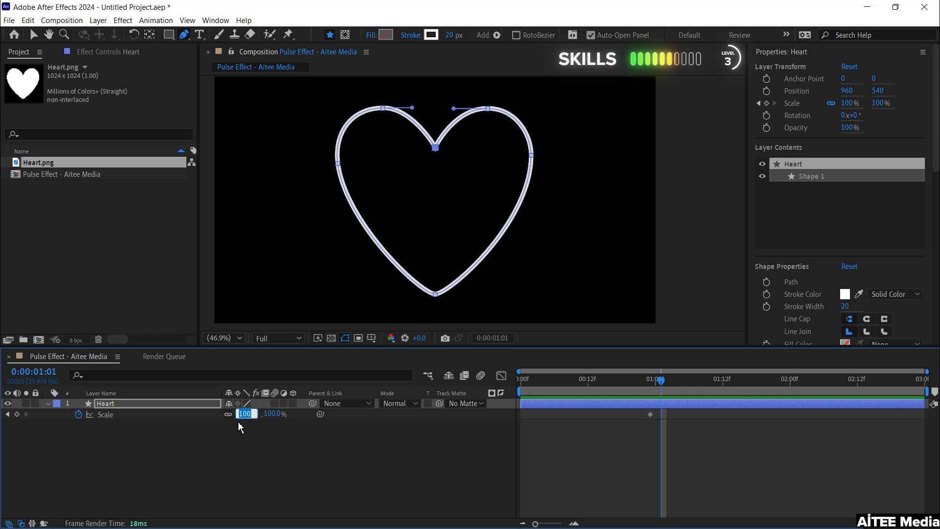
key(Return)
Apply Easy Ease to both Scale keyframes of the Heart layer and reshape their speed curve to peak early in the Graph Editor
key(ctrl+alt+a)
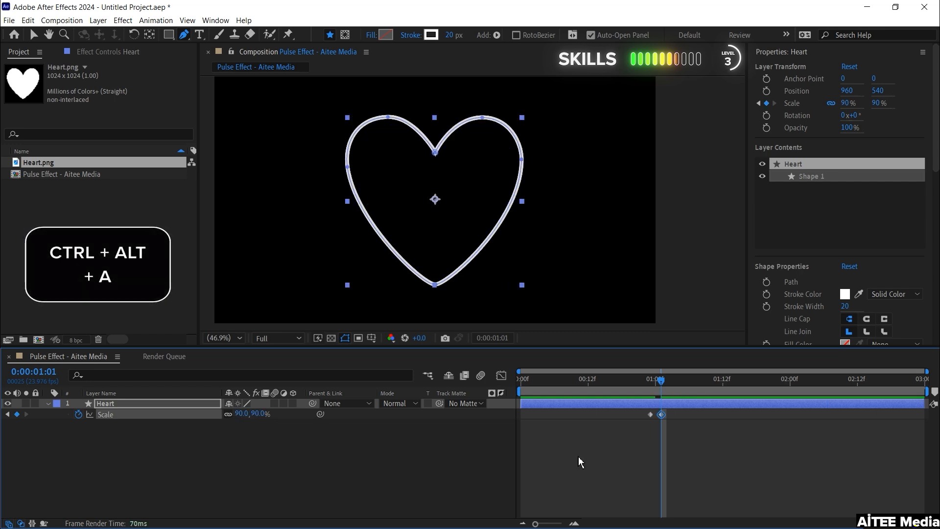
key(F9)
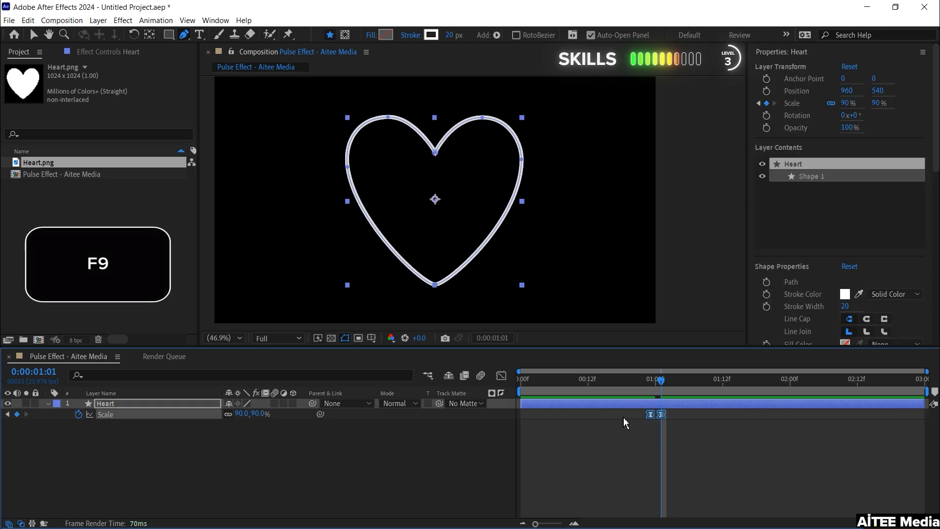
click(501, 374)
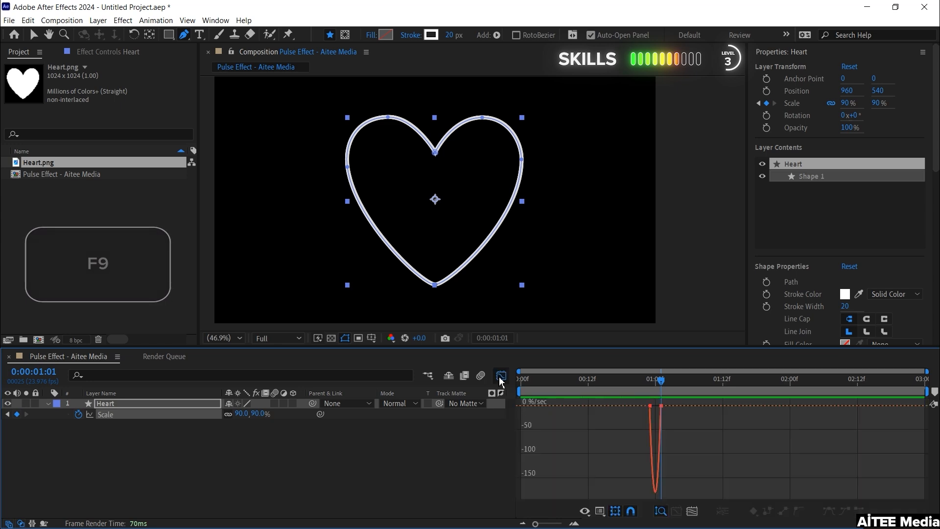
drag(533, 525, 564, 525)
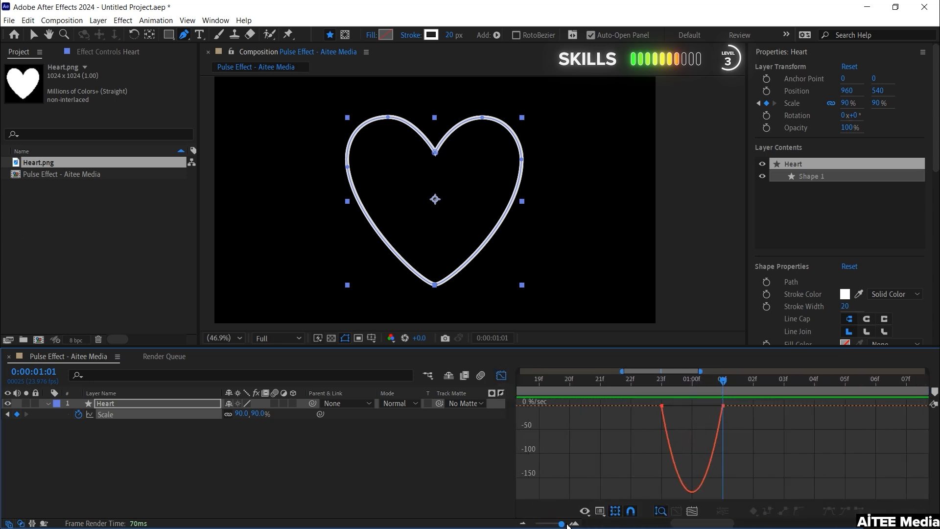
drag(771, 433, 634, 405)
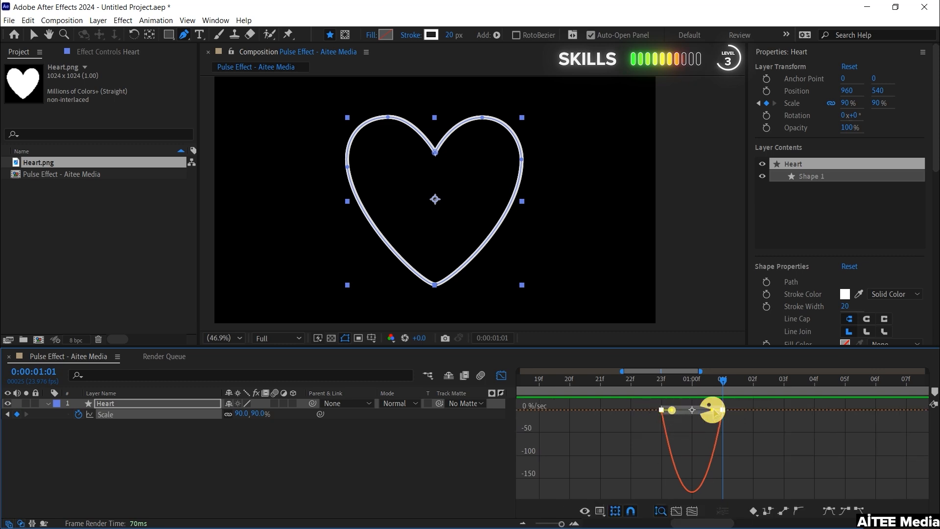
drag(713, 411, 692, 414)
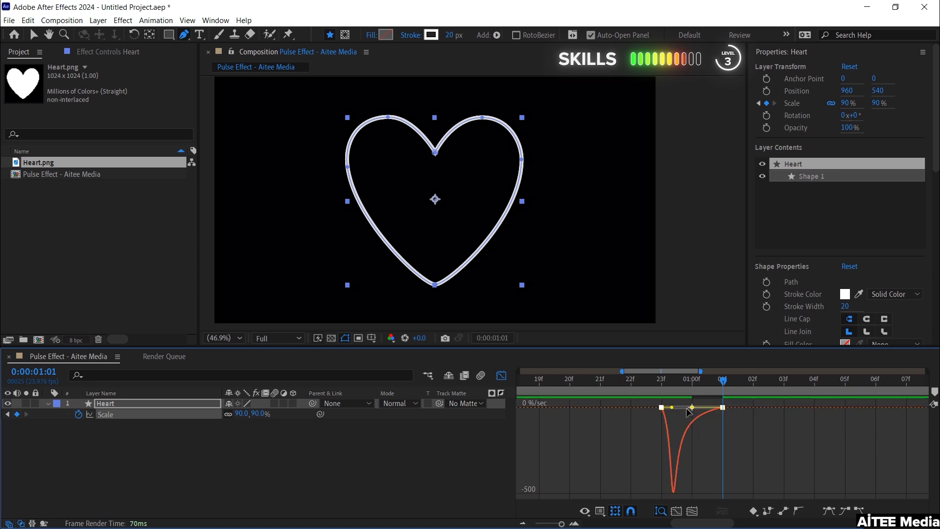
click(503, 376)
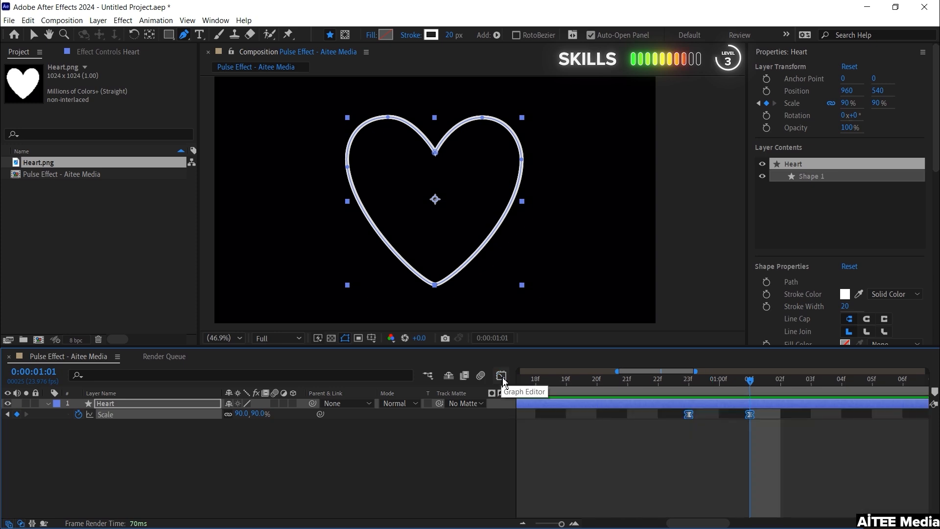
Split the Heart layer at 0:00:01:01 and reveal the Scale property of the new upper layer
key(ctrl+shift+d)
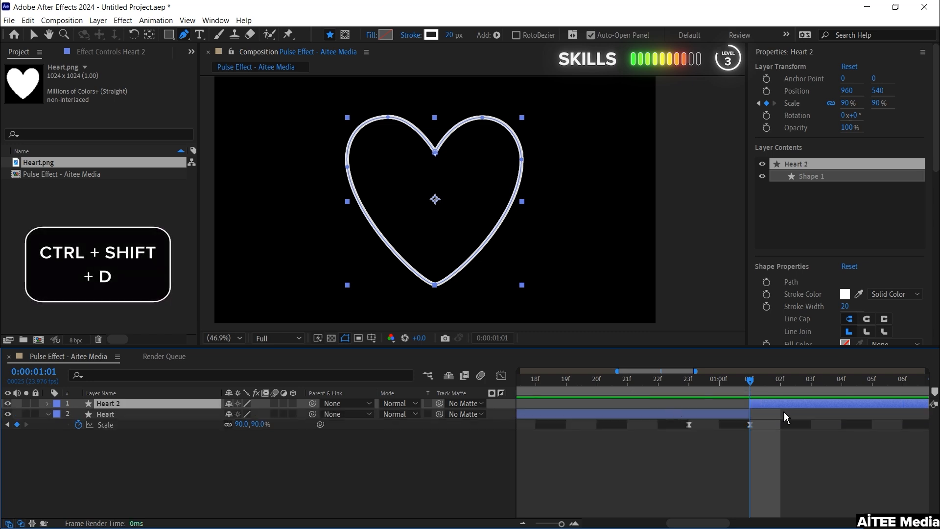
key(s)
Keyframe the Heart 2 layer's Scale to 100% at 0:00:01:04 and adjust its speed curve in the Graph Editor
key(ctrl+Right)
key(ctrl+Right)
key(ctrl+Right)
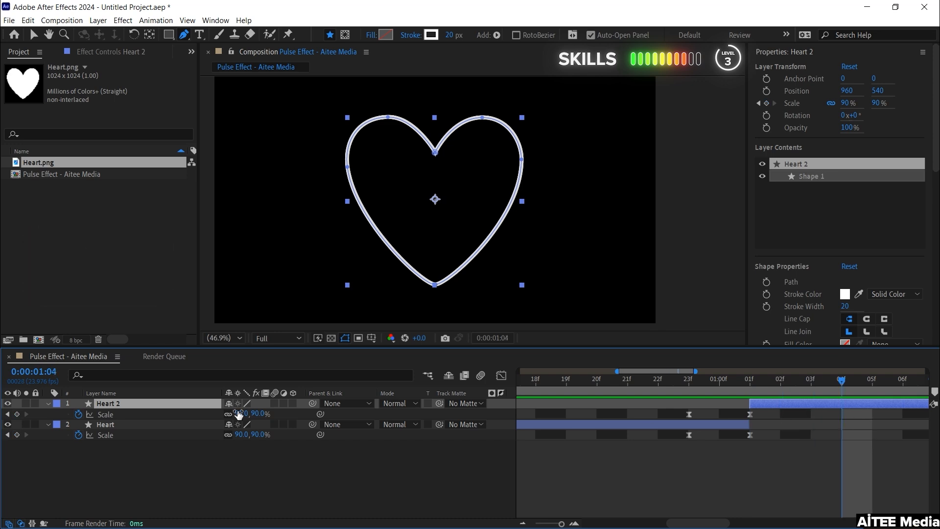
text(100)
key(Return)
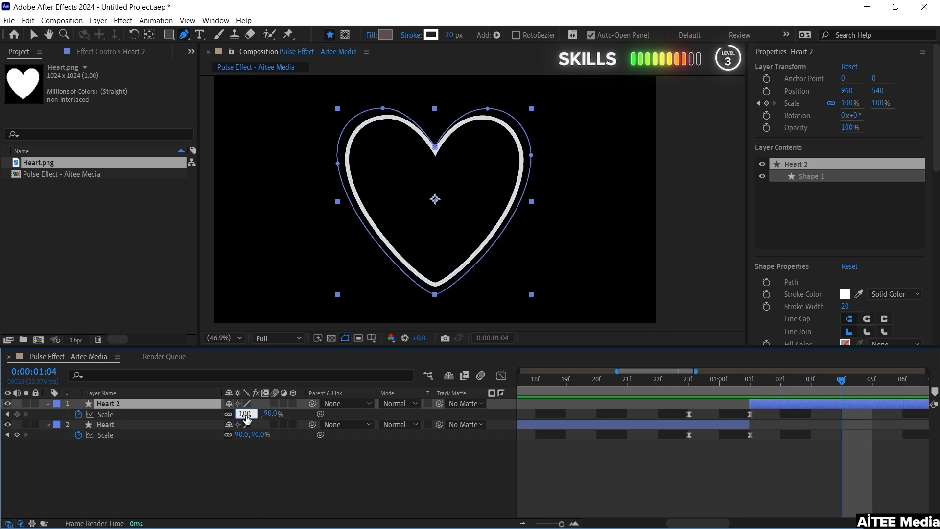
click(501, 375)
drag(870, 443, 789, 421)
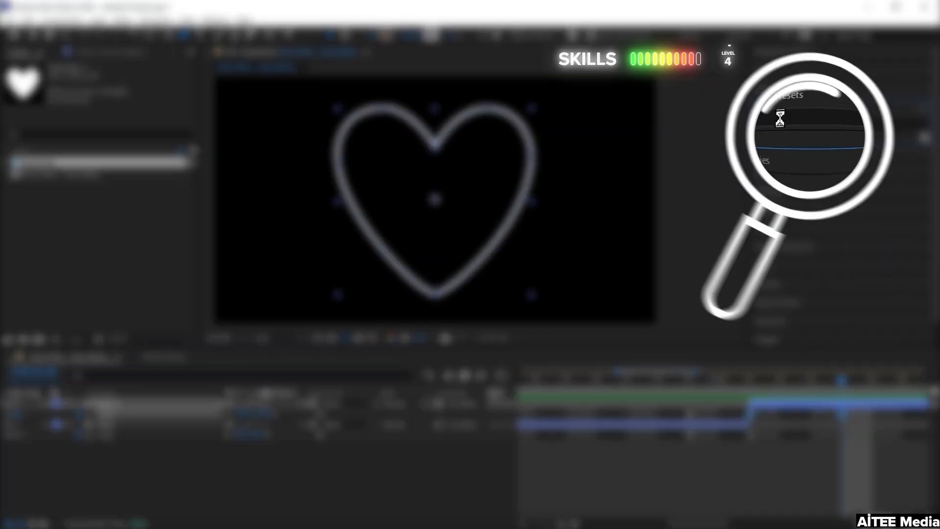
Find the Pulse Loop animation preset, apply it to the Heart 2 layer and choose Smooth as its Personality
click(780, 119)
text(Pulse)
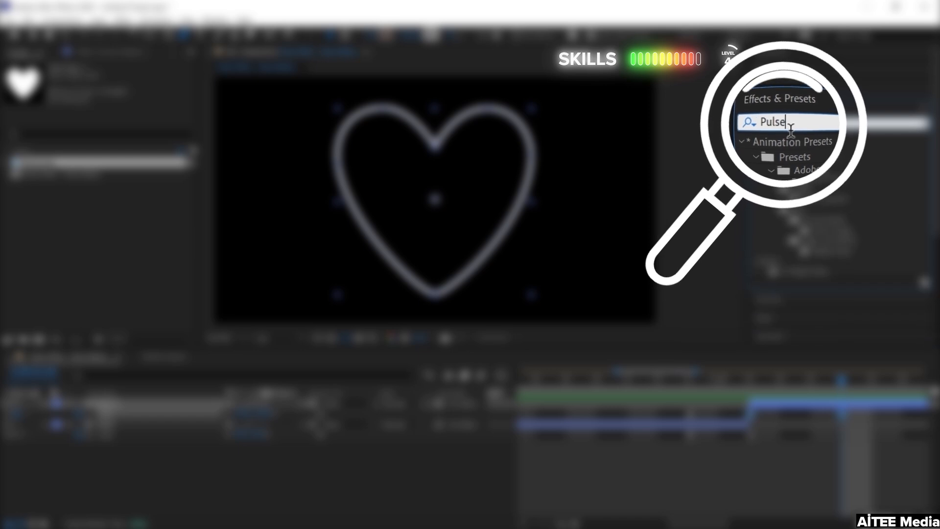
click(827, 178)
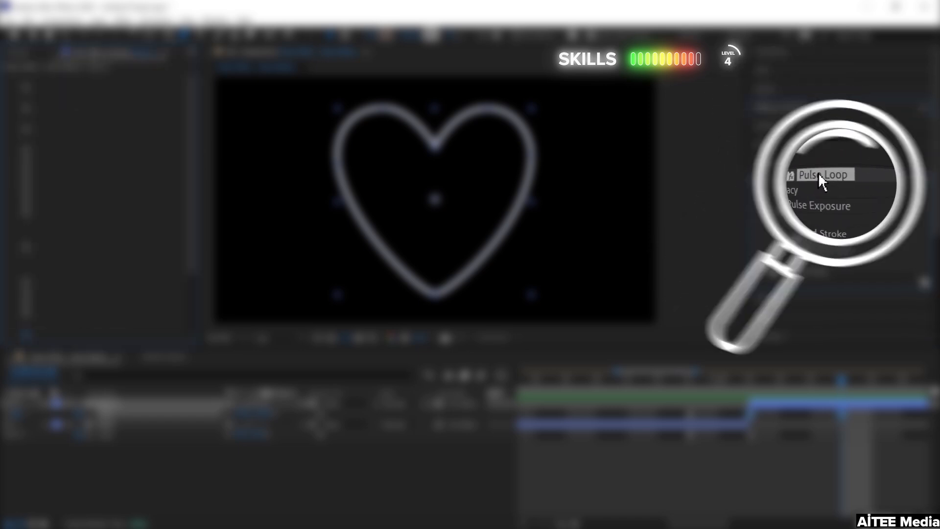
double_click(827, 174)
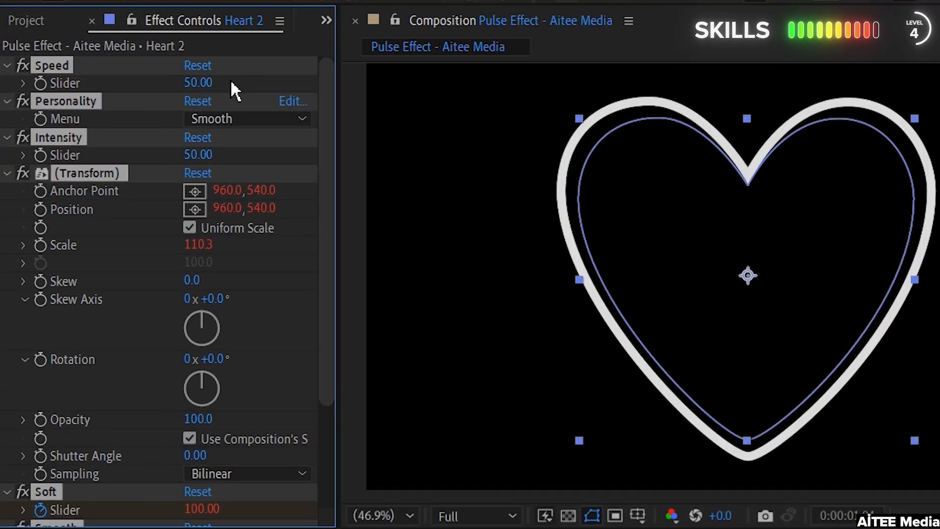
click(272, 120)
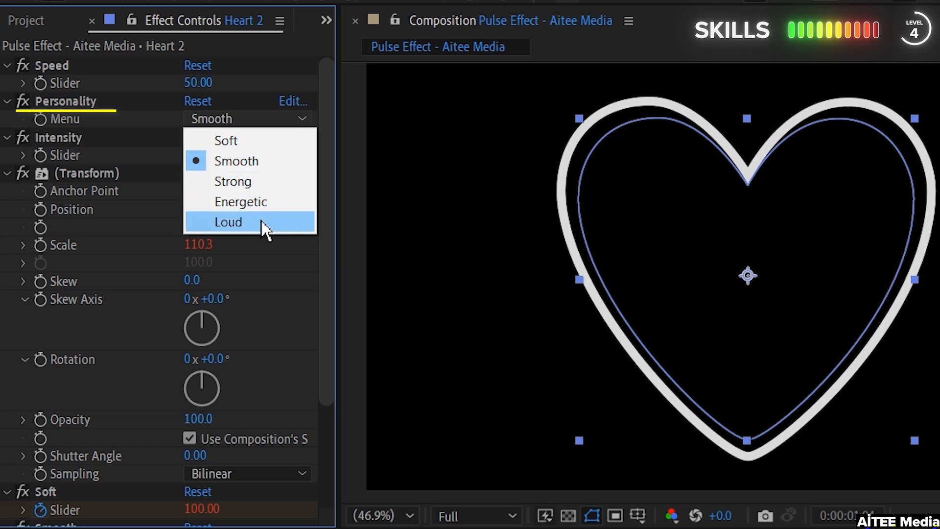
click(218, 164)
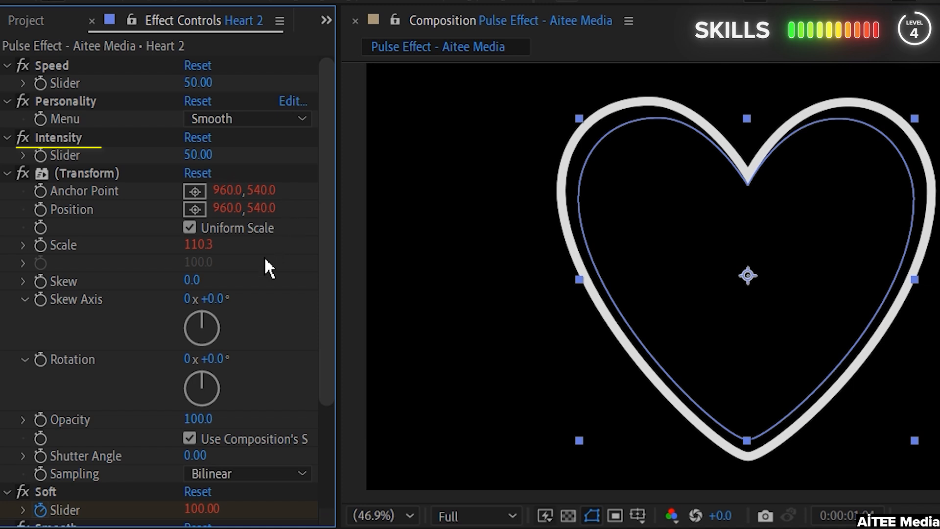
Set the Shutter Angle in the Transform effect of the Heart 2 layer to 360 and preview the animation
scroll(242, 340, down, 2)
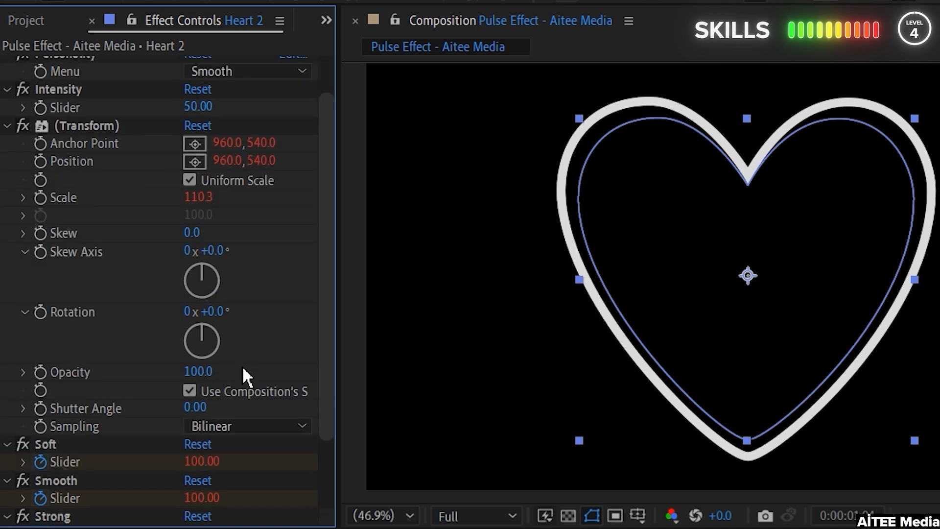
click(195, 407)
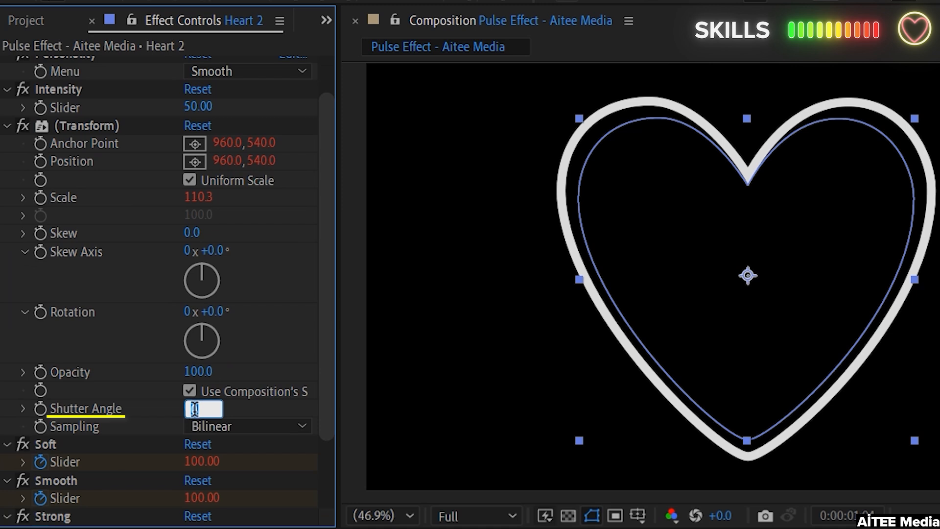
text(360)
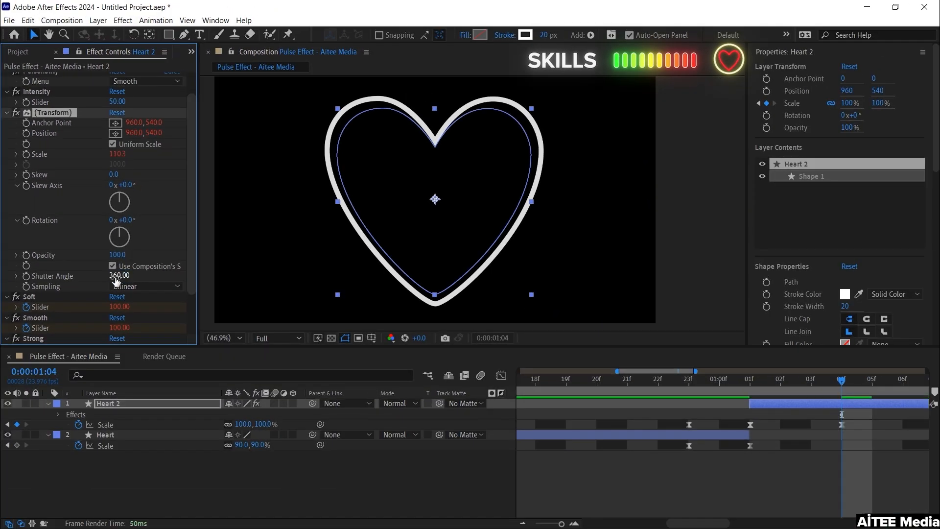
key(space)
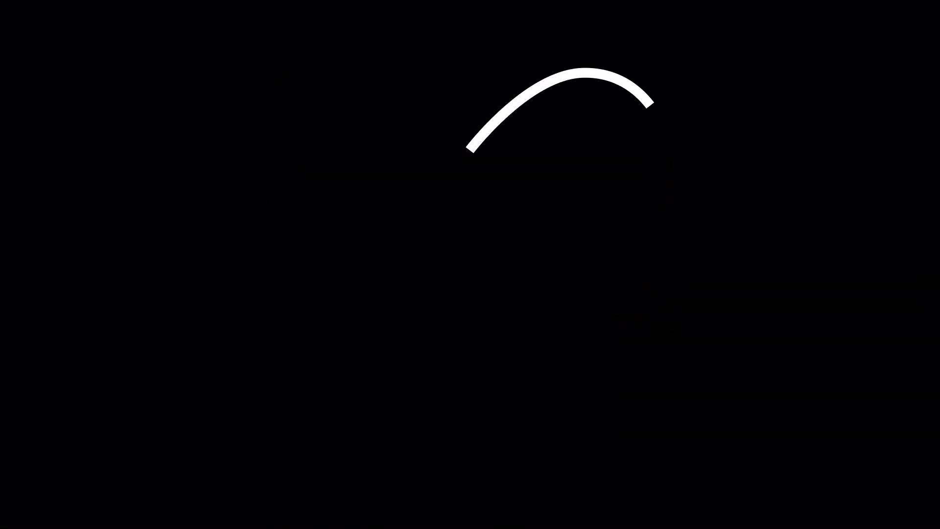